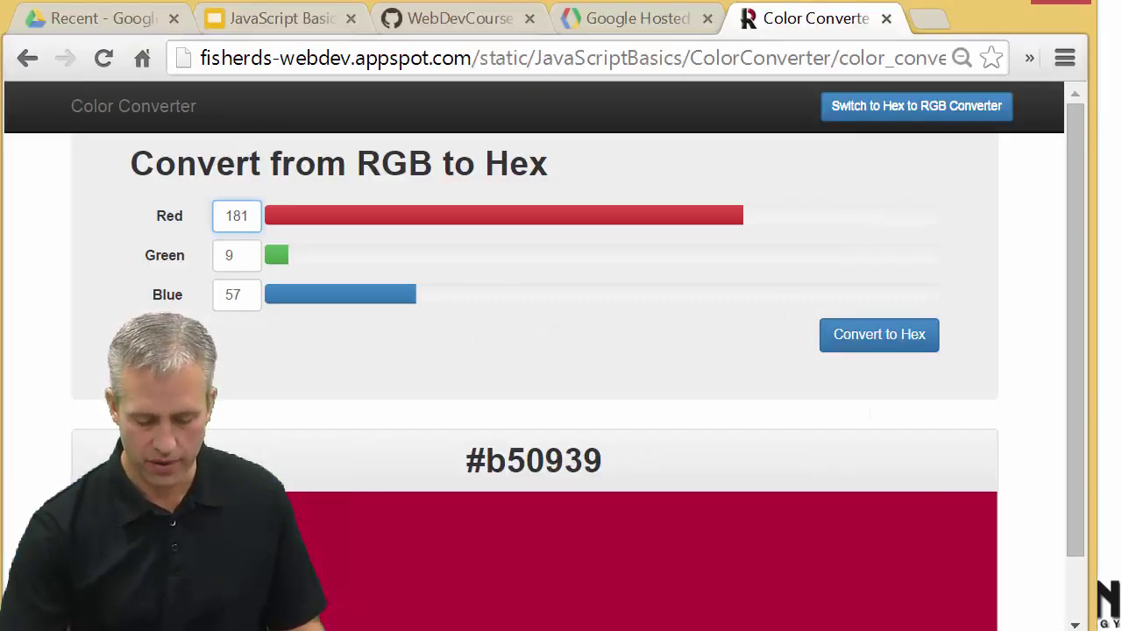
Look over the current colour inputs and highlight the b5 red pair of the hex code.
{"action": "left_click", "coordinate": [519, 309]}
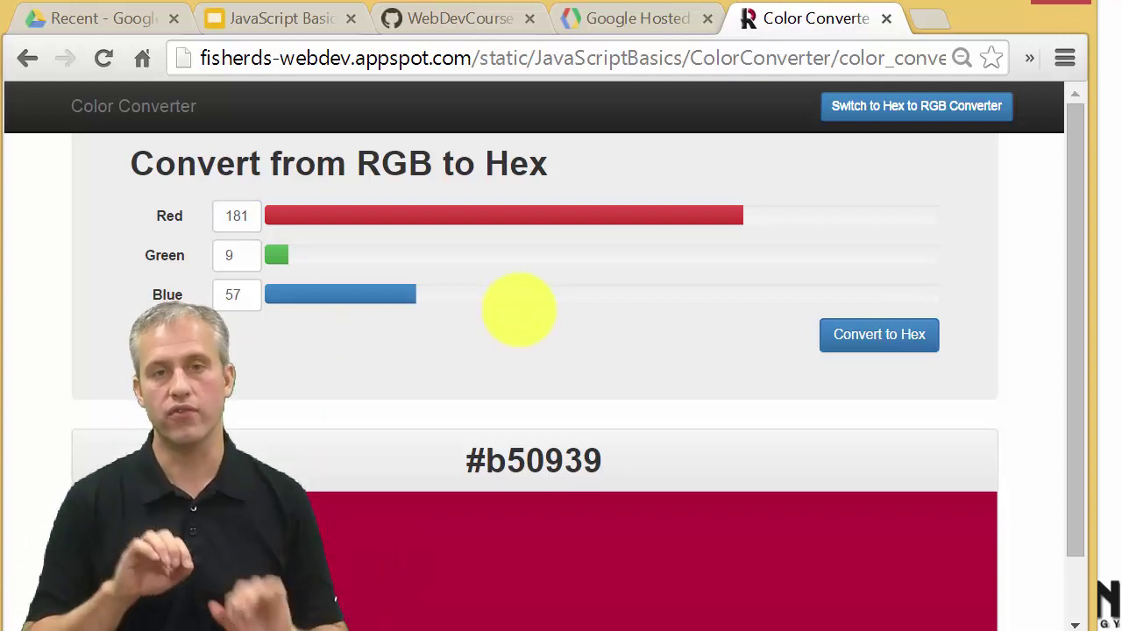
{"action": "key", "text": "Tab"}
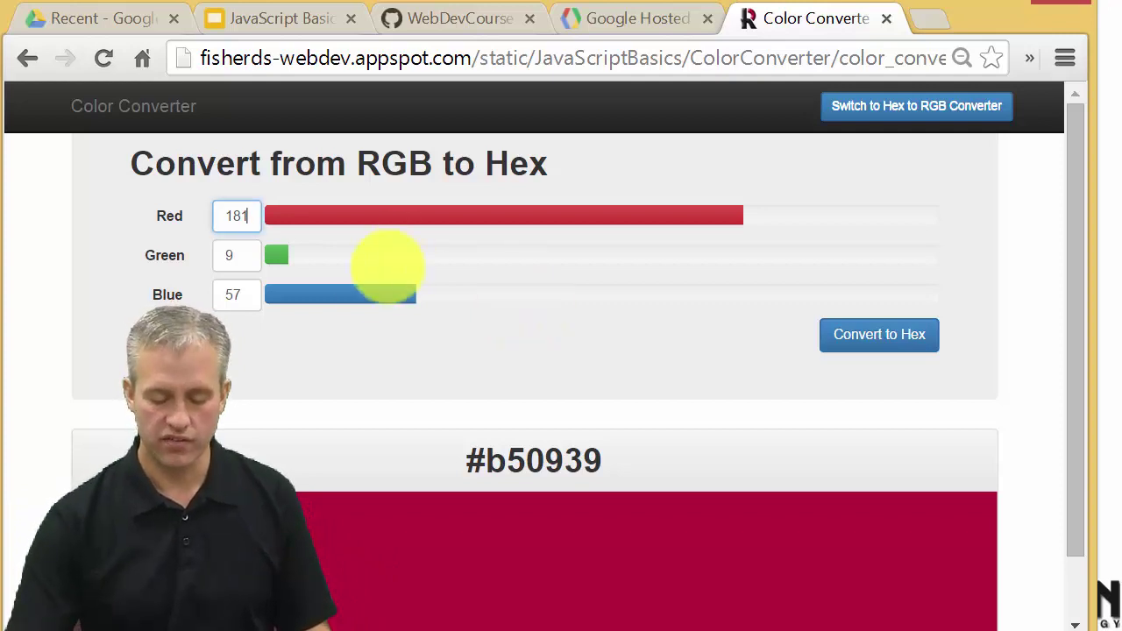
{"action": "left_click", "coordinate": [237, 254]}
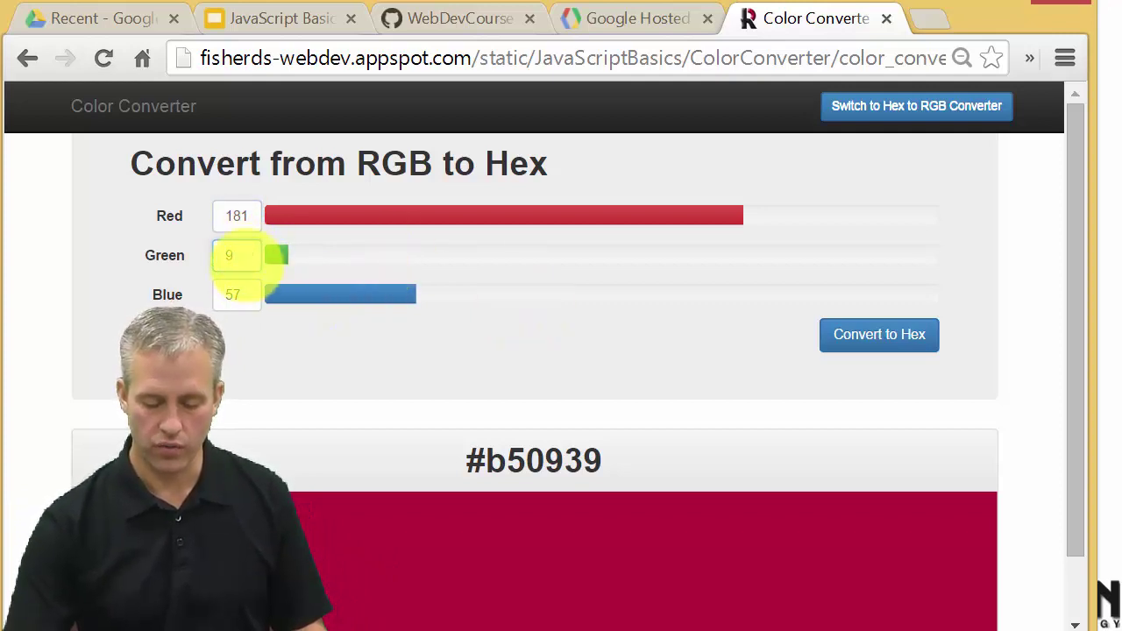
{"action": "left_click_drag", "start_coordinate": [485, 459], "coordinate": [613, 470]}
{"action": "left_click", "coordinate": [626, 473]}
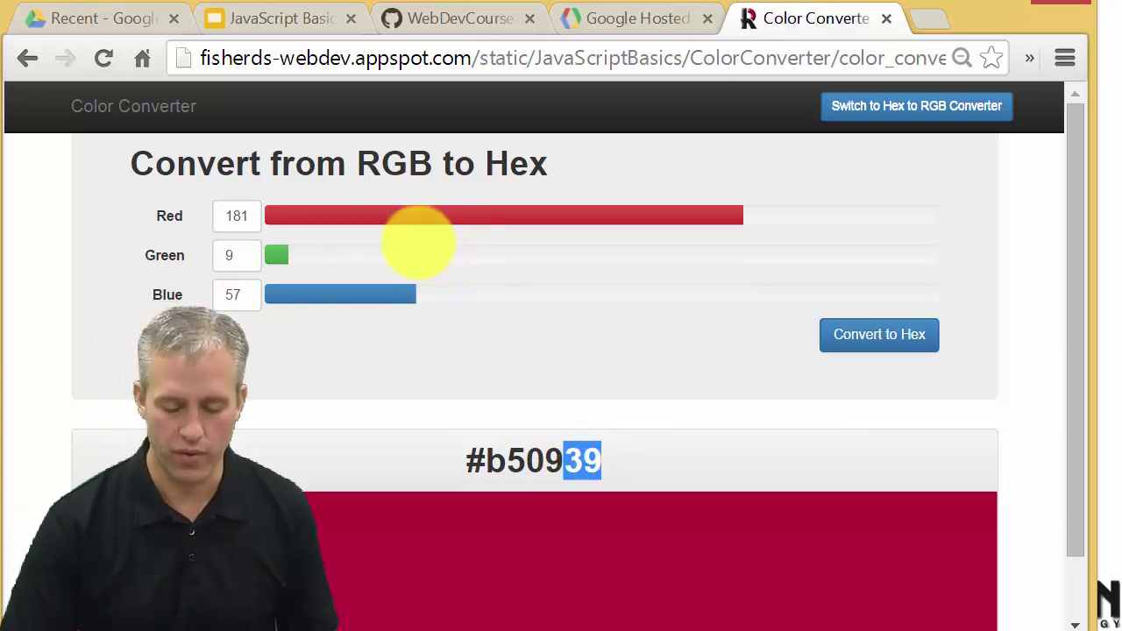
Replace the RGB values 181, 9, 57 with 0, 0, 255 and convert to #0000FF.
{"action": "double_click", "coordinate": [254, 212]}
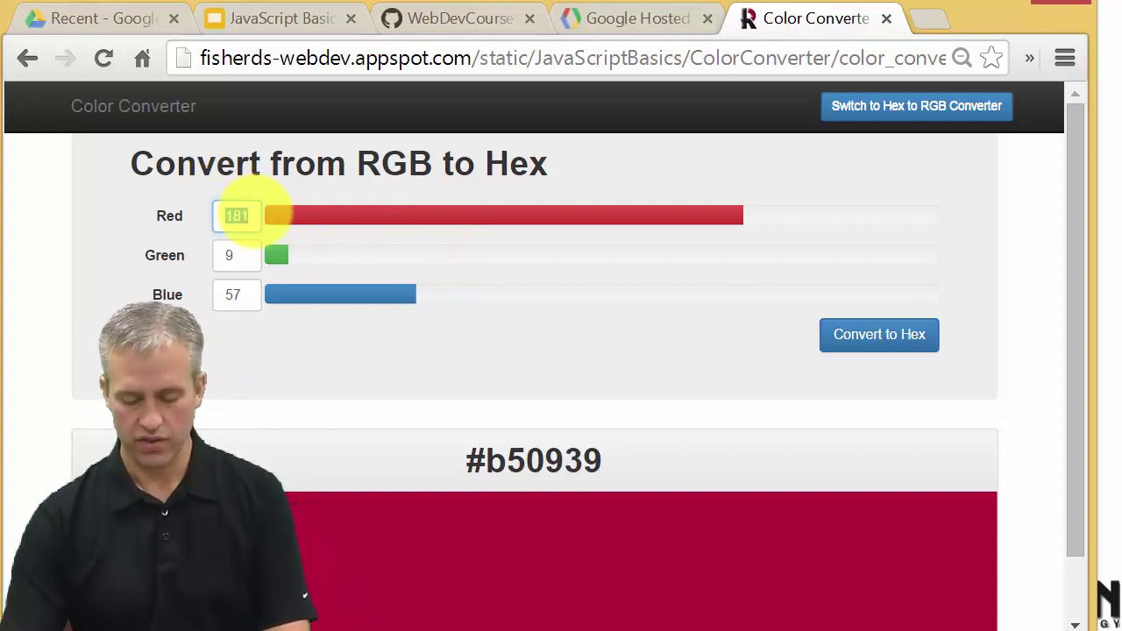
{"action": "type", "text": "0"}
{"action": "double_click", "coordinate": [241, 255]}
{"action": "type", "text": "0"}
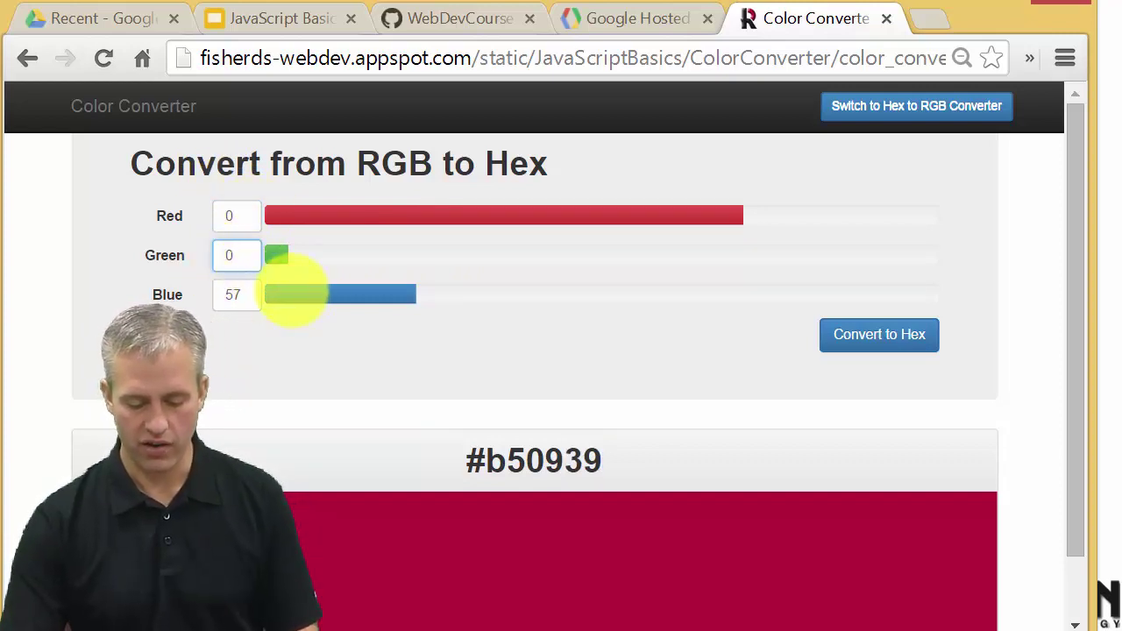
{"action": "double_click", "coordinate": [243, 294]}
{"action": "type", "text": "25"}
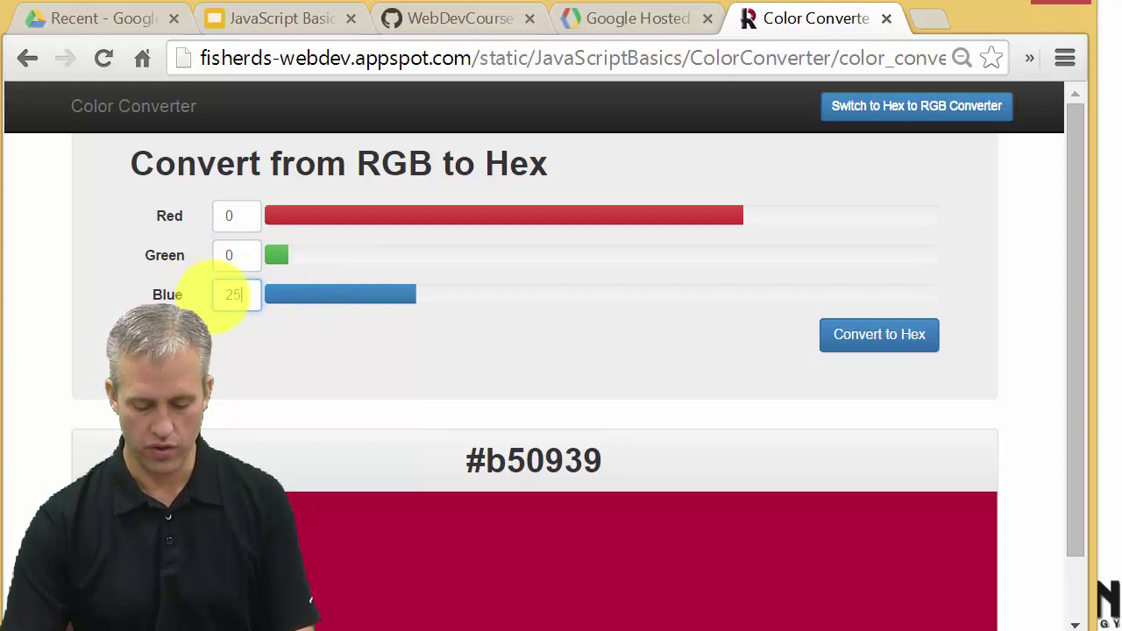
{"action": "type", "text": "5"}
{"action": "left_click", "coordinate": [879, 334]}
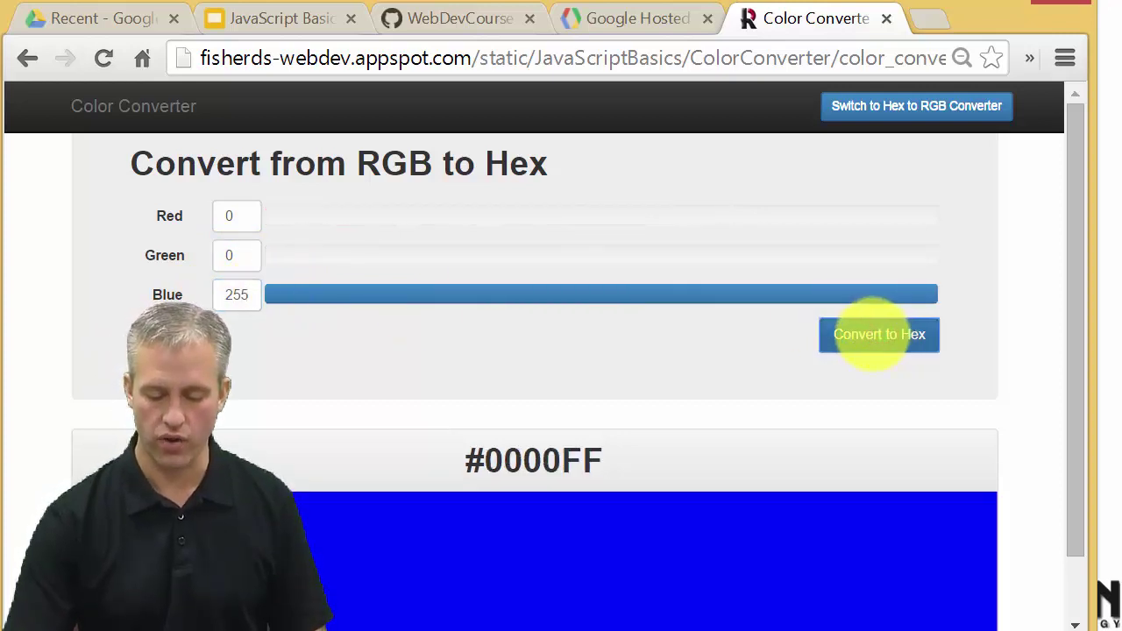
Highlight the 00 red pair and the FF blue pair in #0000FF.
{"action": "left_click_drag", "start_coordinate": [485, 459], "coordinate": [564, 460]}
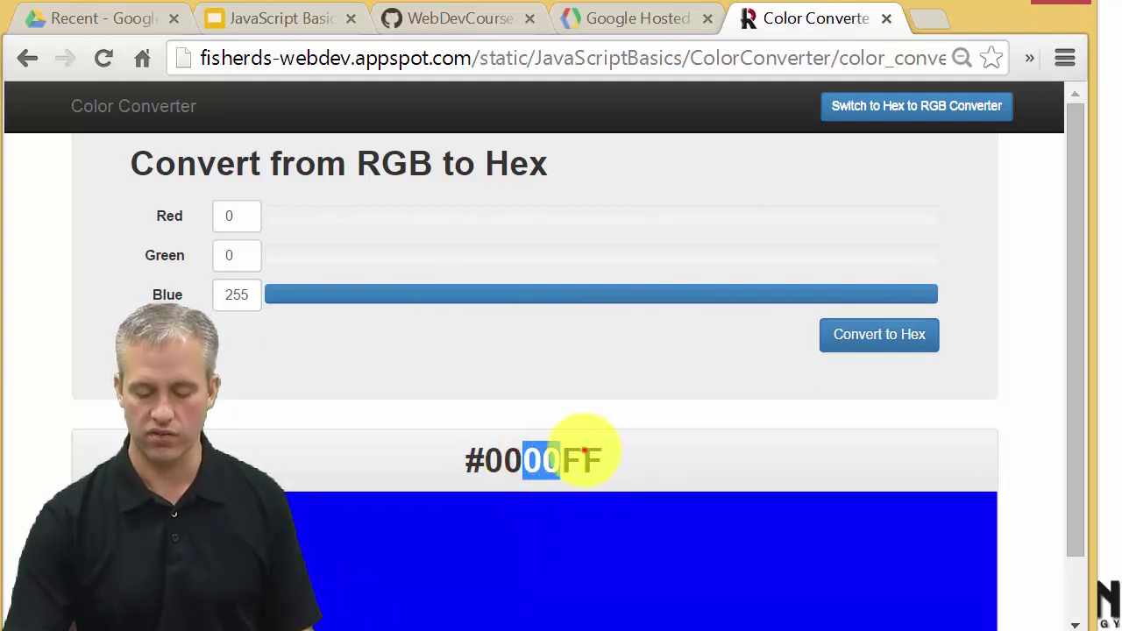
{"action": "left_click", "coordinate": [573, 458]}
{"action": "left_click_drag", "start_coordinate": [566, 460], "coordinate": [601, 459]}
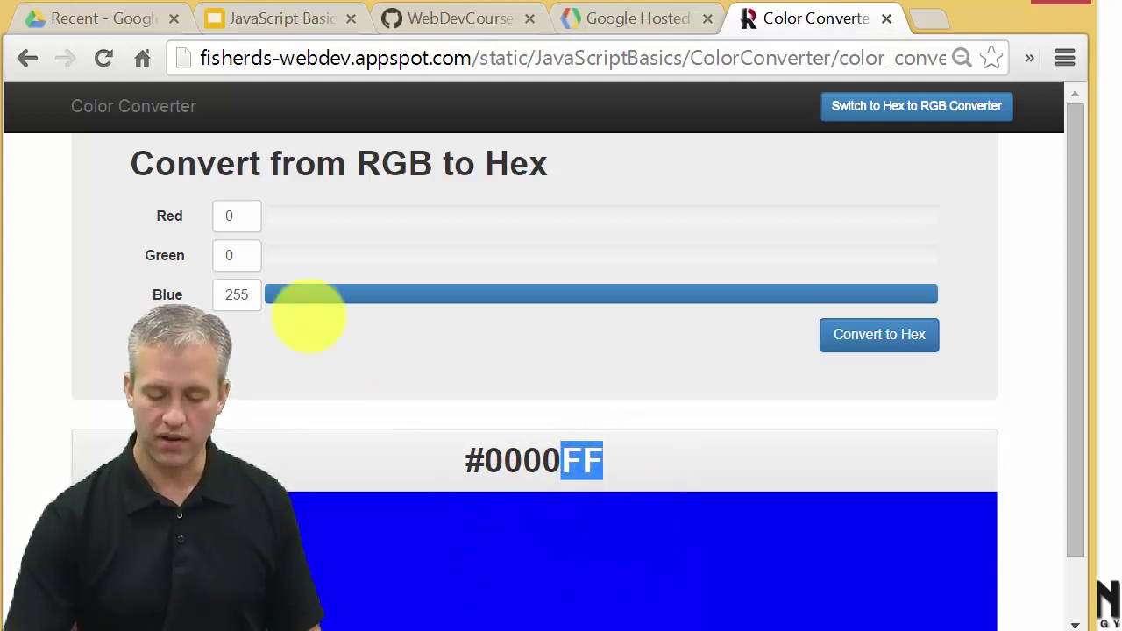
Enter 050 for Green and Red, and select the Blue value to change it to 150.
{"action": "left_click", "coordinate": [233, 254]}
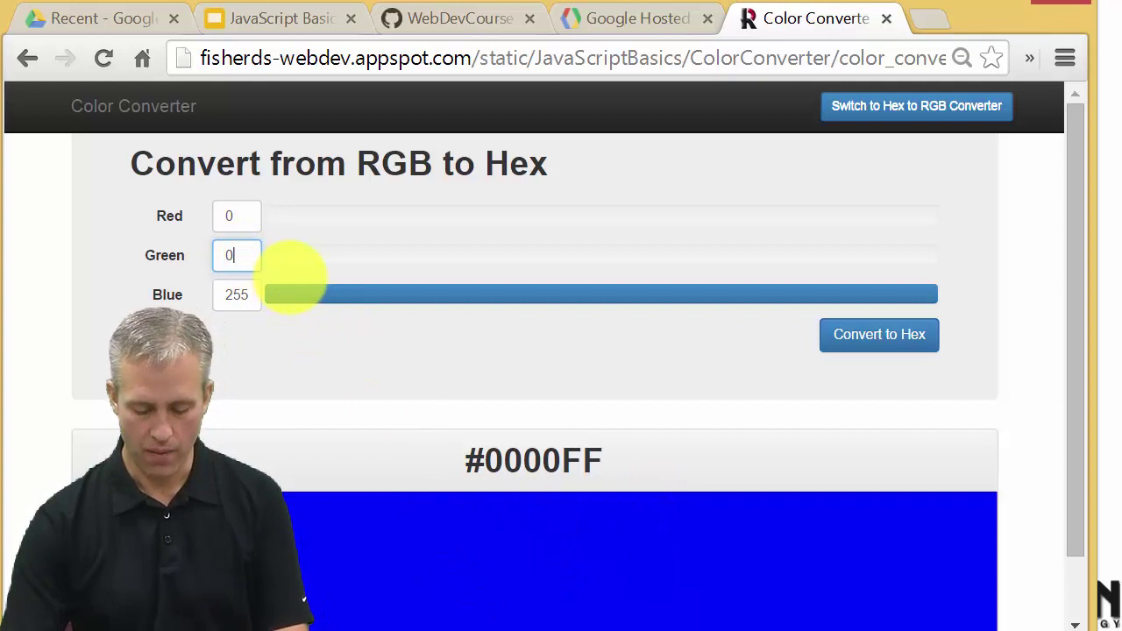
{"action": "type", "text": "50"}
{"action": "left_click", "coordinate": [242, 218]}
{"action": "type", "text": "50"}
{"action": "double_click", "coordinate": [245, 292]}
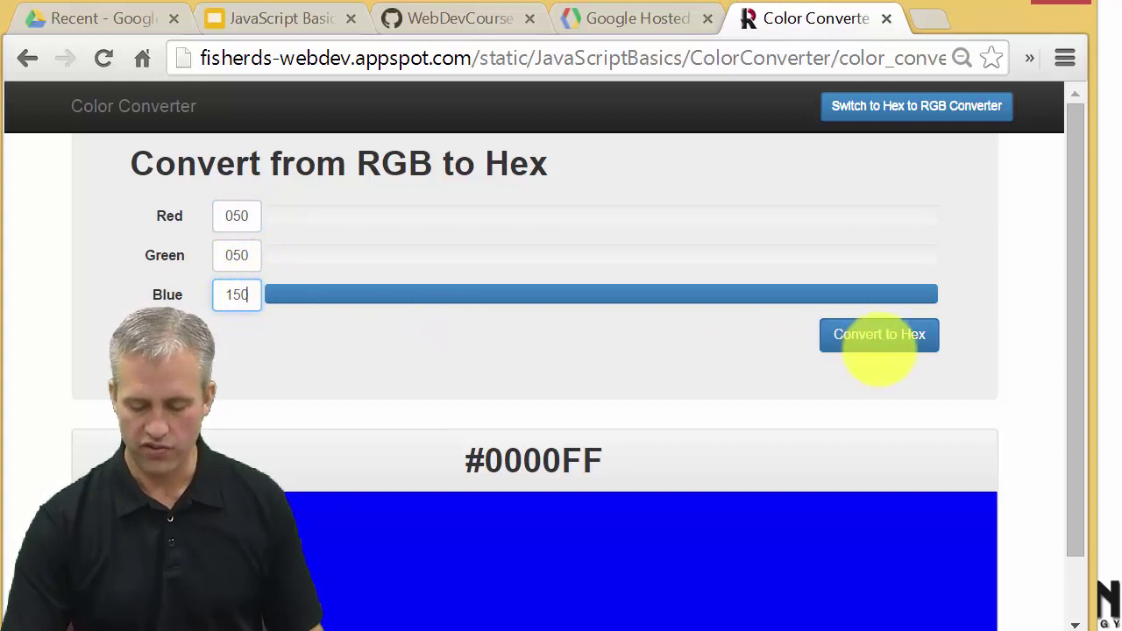
Convert RGB 50, 50, 150 to its hex code #323296.
{"action": "left_click", "coordinate": [877, 335]}
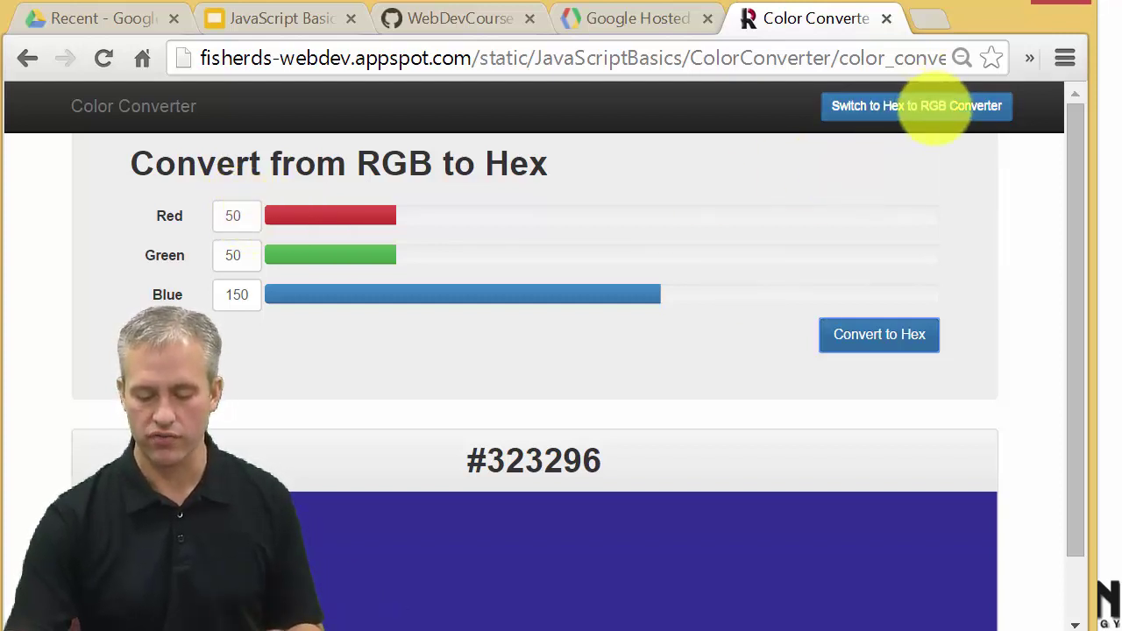
Toggle to Hex to RGB to confirm #323296 is rgb(50, 50, 150), then return to edit Green.
{"action": "left_click", "coordinate": [929, 107]}
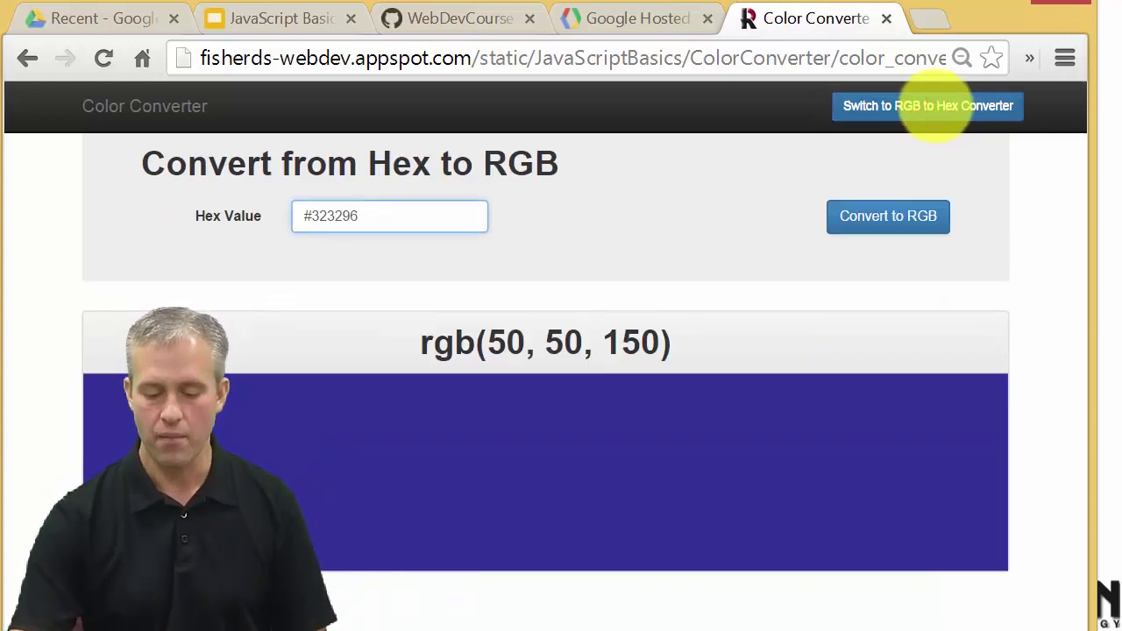
{"action": "left_click", "coordinate": [934, 106]}
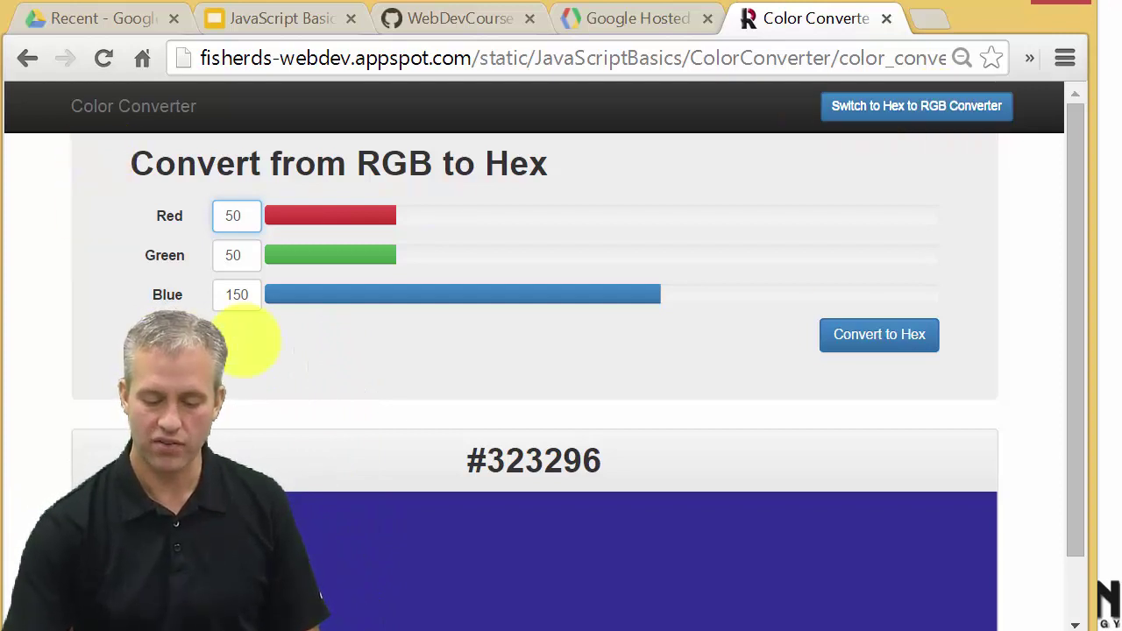
{"action": "left_click", "coordinate": [898, 106]}
{"action": "left_click", "coordinate": [902, 109]}
{"action": "left_click", "coordinate": [901, 108]}
{"action": "left_click", "coordinate": [901, 110]}
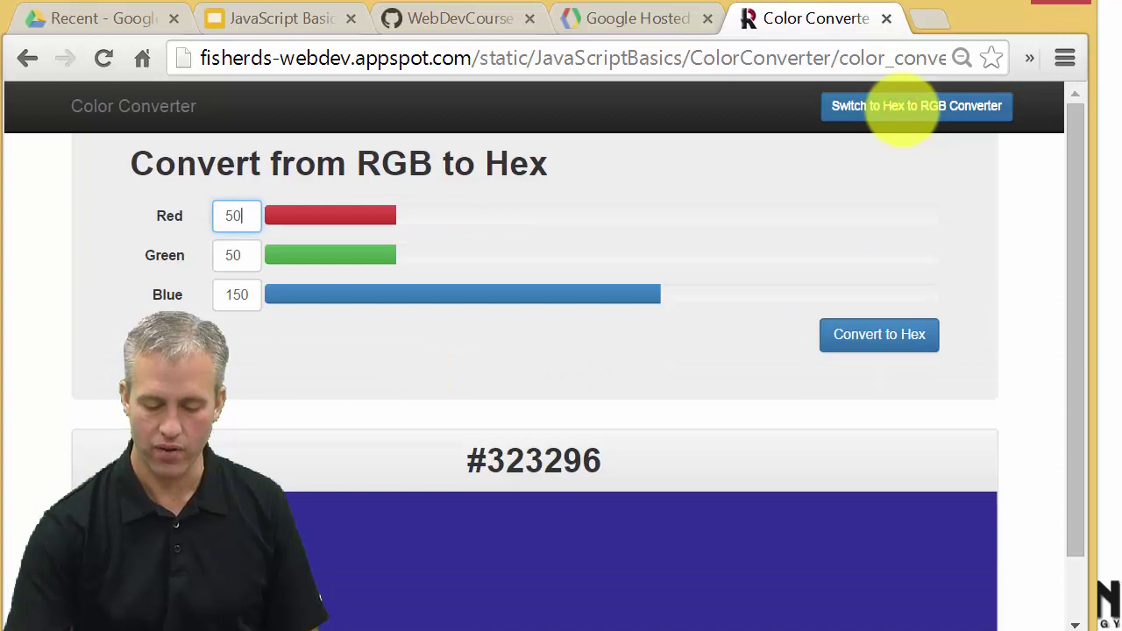
{"action": "left_click", "coordinate": [901, 112]}
{"action": "left_click", "coordinate": [390, 216]}
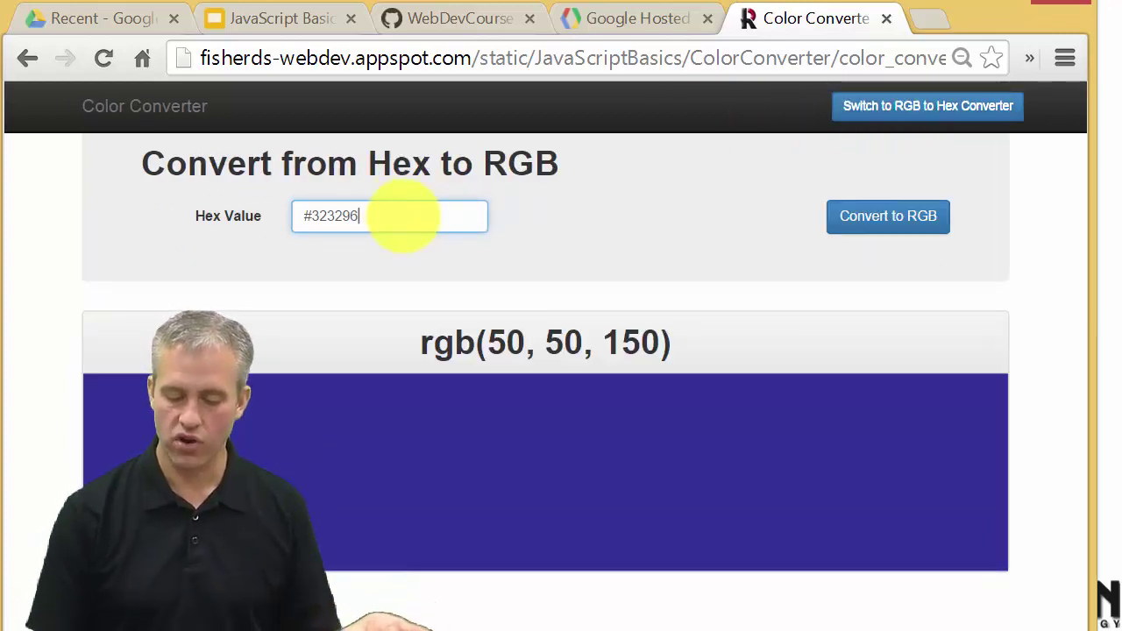
{"action": "left_click", "coordinate": [906, 102]}
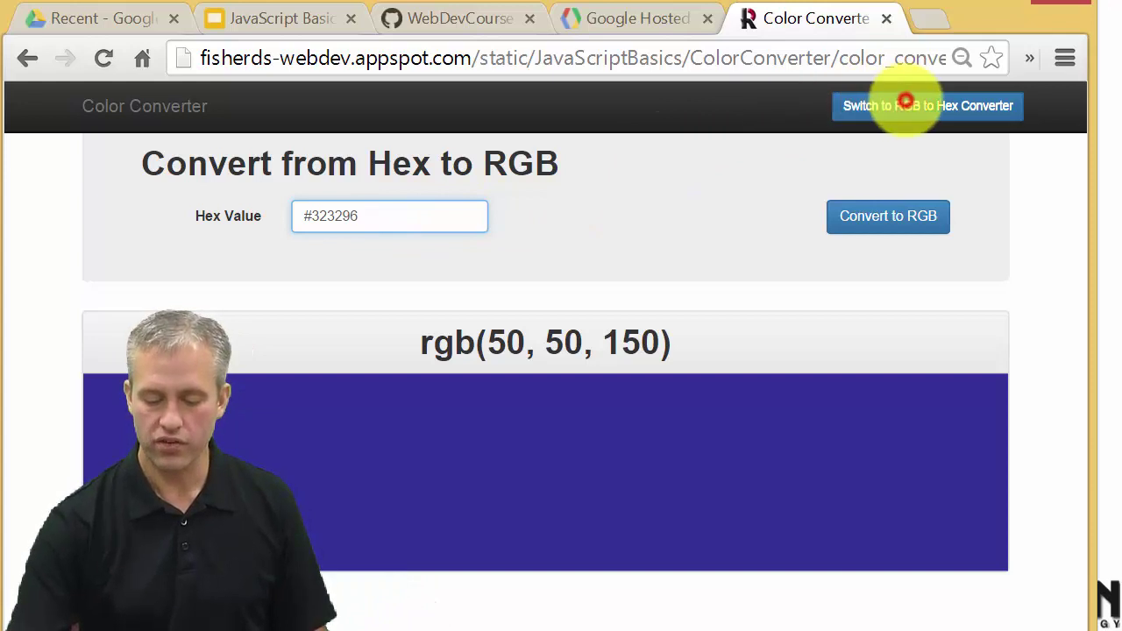
{"action": "left_click", "coordinate": [232, 255]}
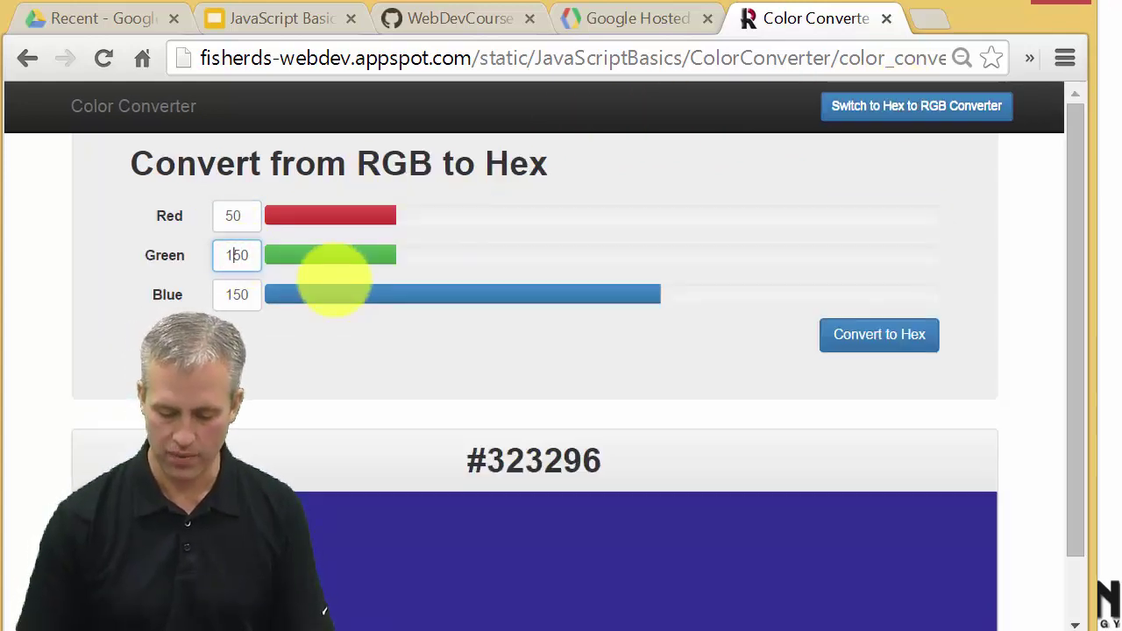
Change Green to 150, convert 50, 150, 150 to hex, and check it in Hex to RGB.
{"action": "type", "text": "1"}
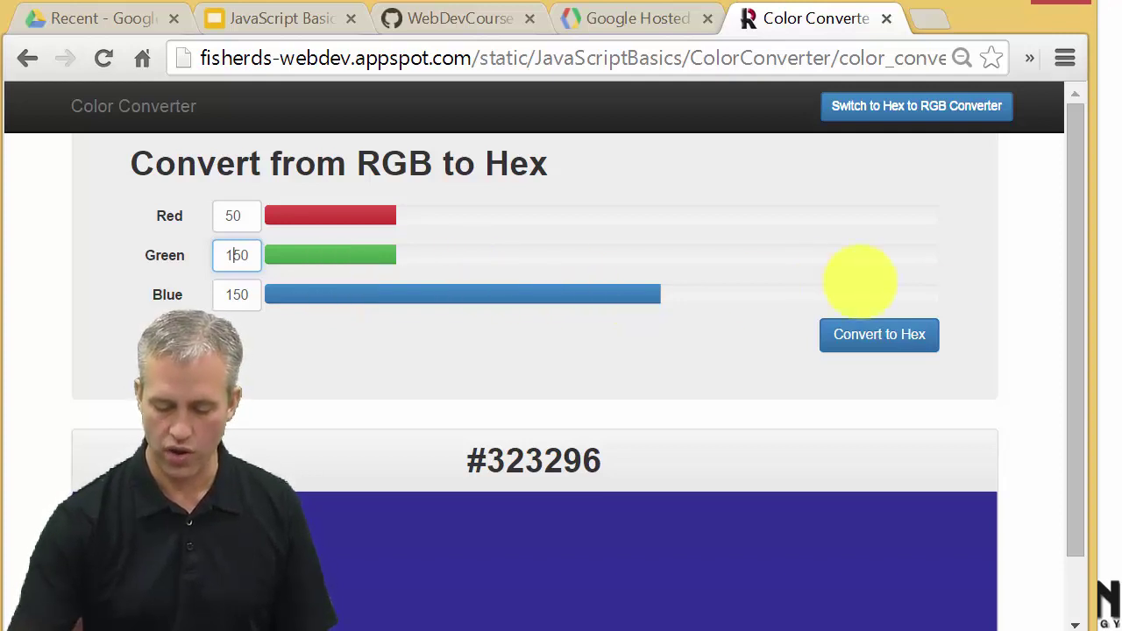
{"action": "left_click", "coordinate": [914, 331]}
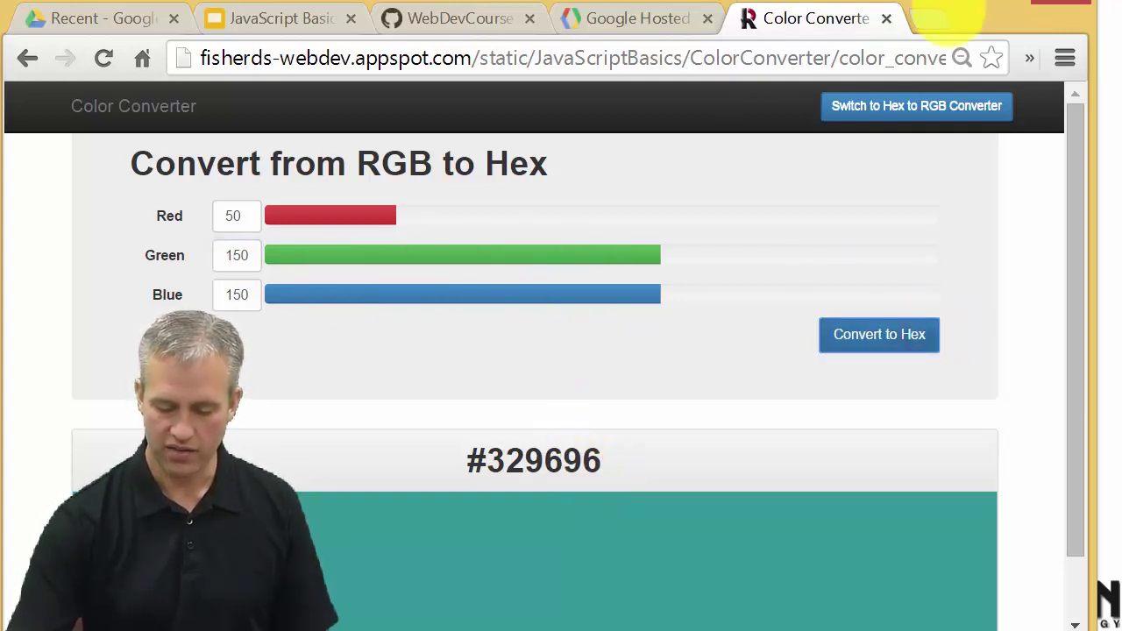
{"action": "left_click", "coordinate": [936, 105]}
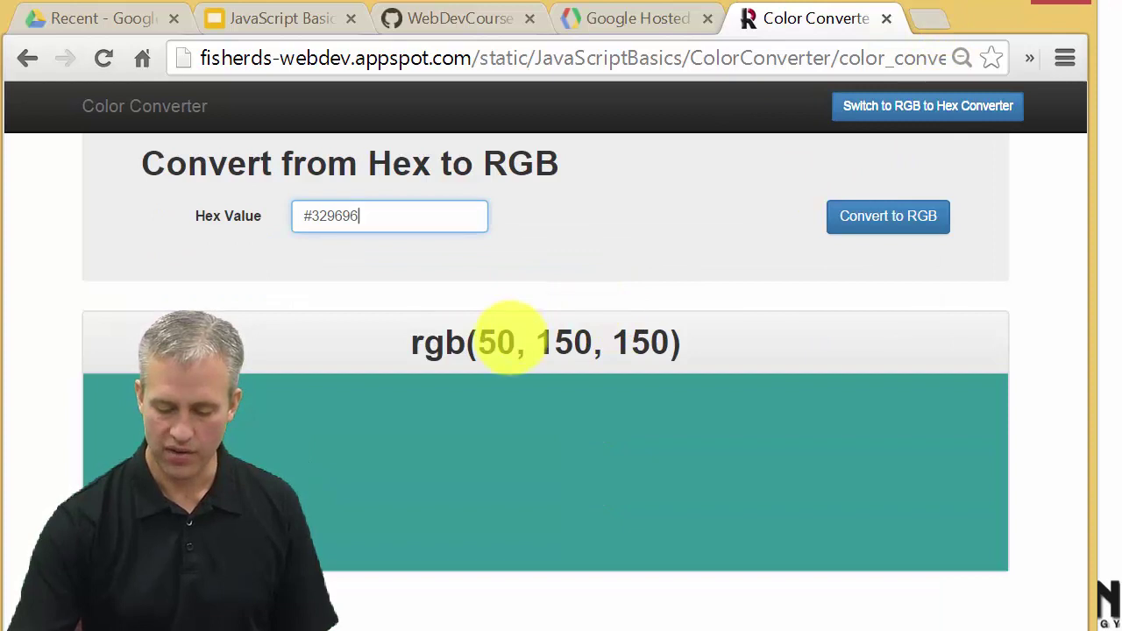
{"action": "left_click_drag", "start_coordinate": [526, 342], "coordinate": [574, 342]}
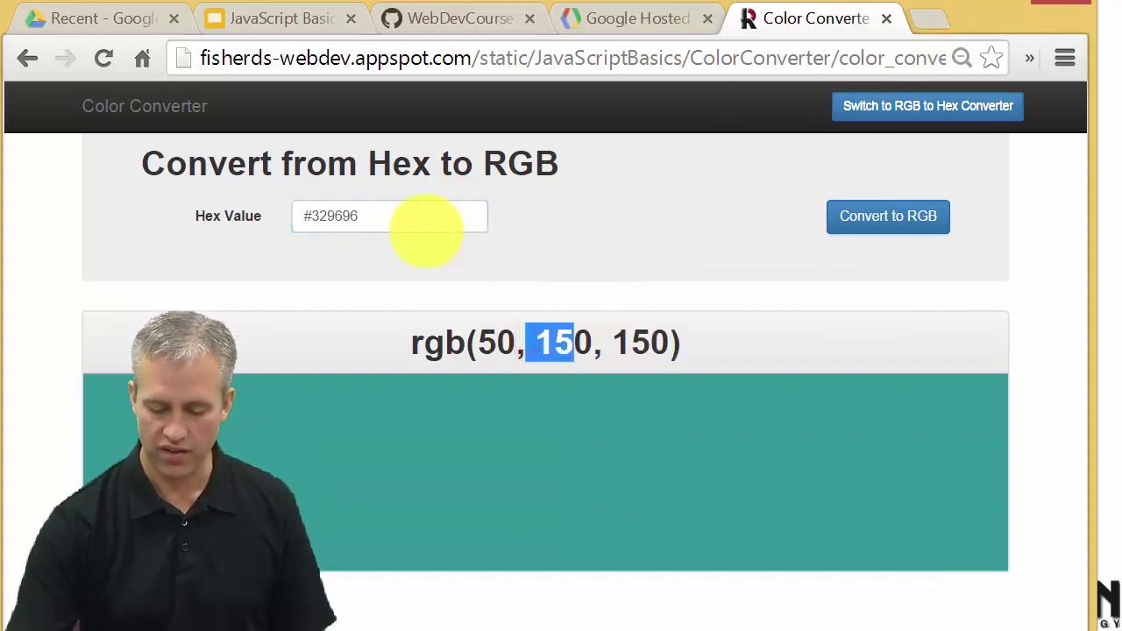
Convert #CCCCCC to rgb(204, 204, 204) and return to the RGB to Hex view.
{"action": "left_click", "coordinate": [312, 216]}
{"action": "double_click", "coordinate": [375, 216]}
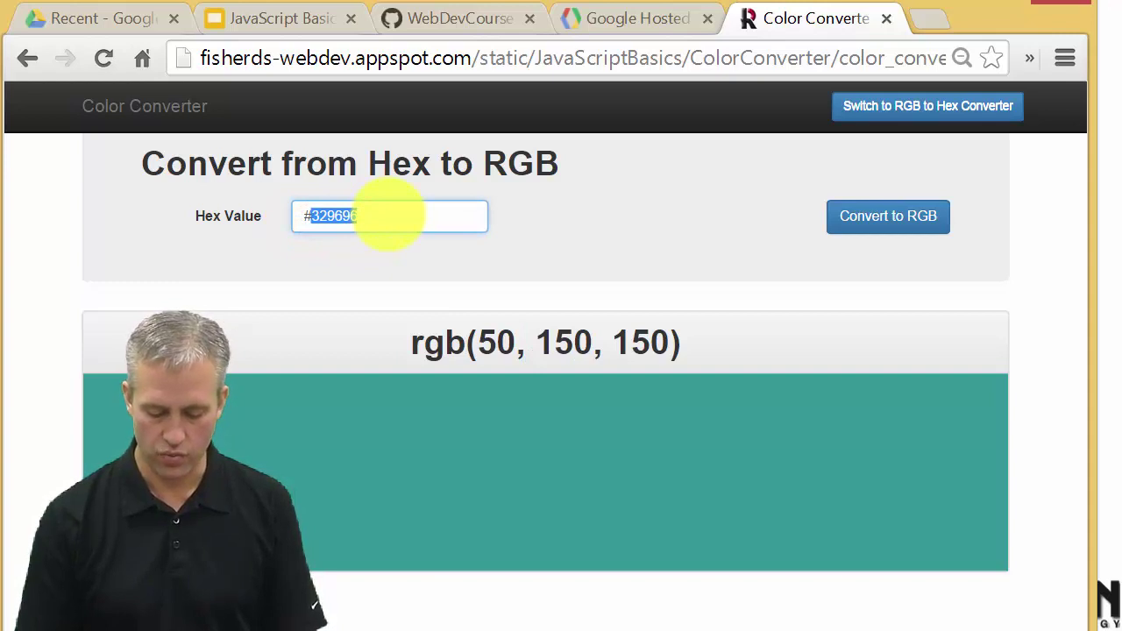
{"action": "type", "text": "CCCCCC"}
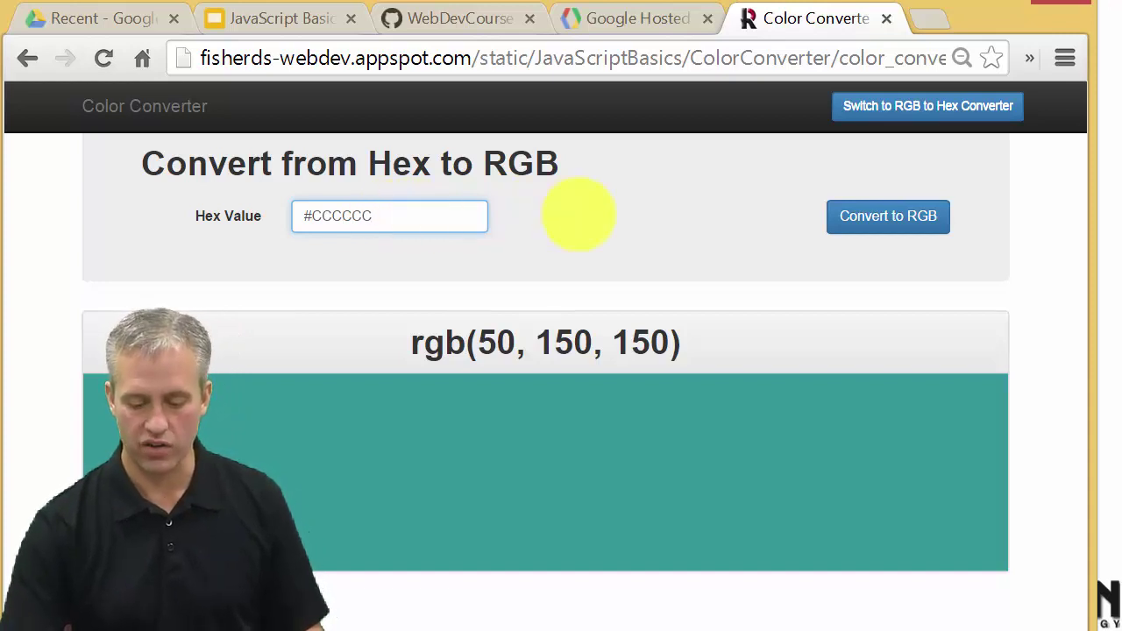
{"action": "key", "text": "Return"}
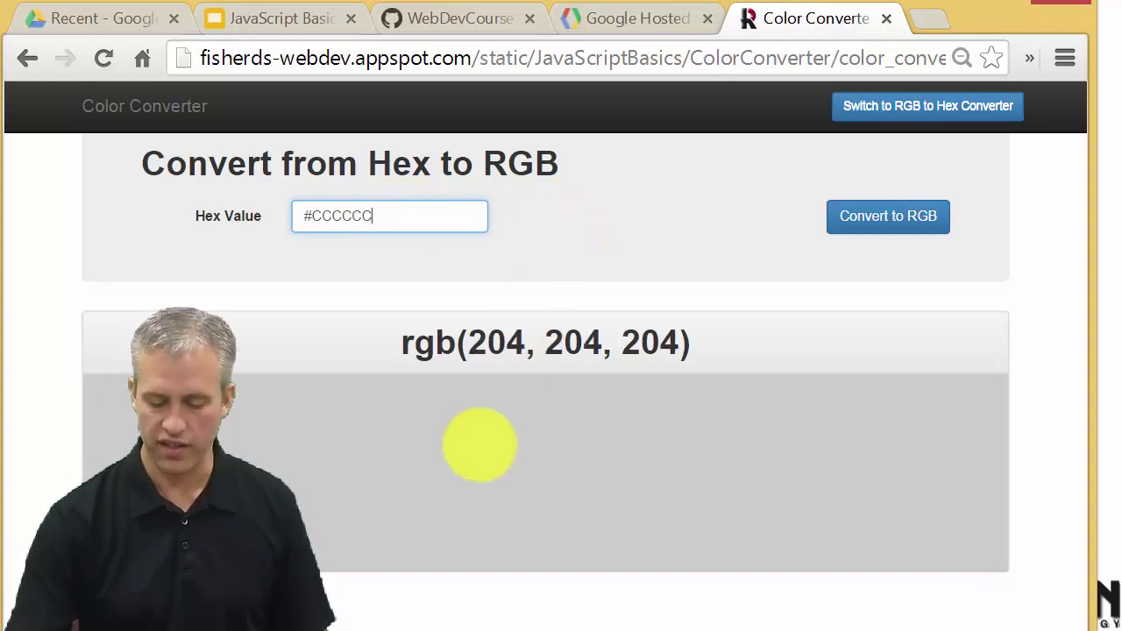
{"action": "left_click", "coordinate": [929, 106]}
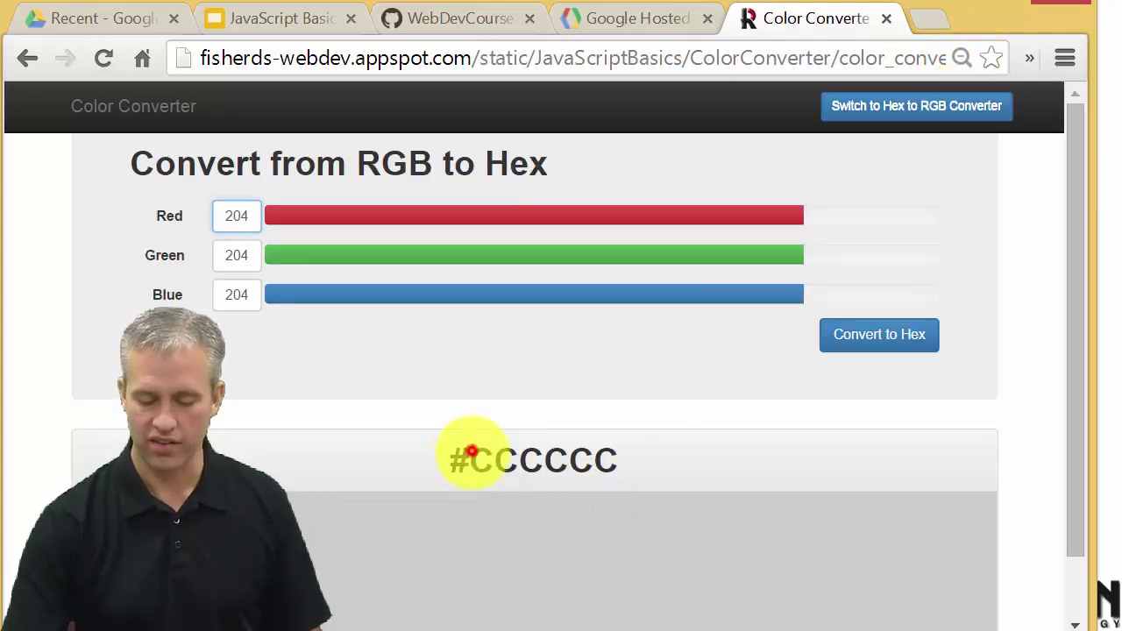
Replace the 204 channel values with 5 for Red, Green and Blue to get #050505.
{"action": "left_click_drag", "start_coordinate": [471, 451], "coordinate": [602, 456]}
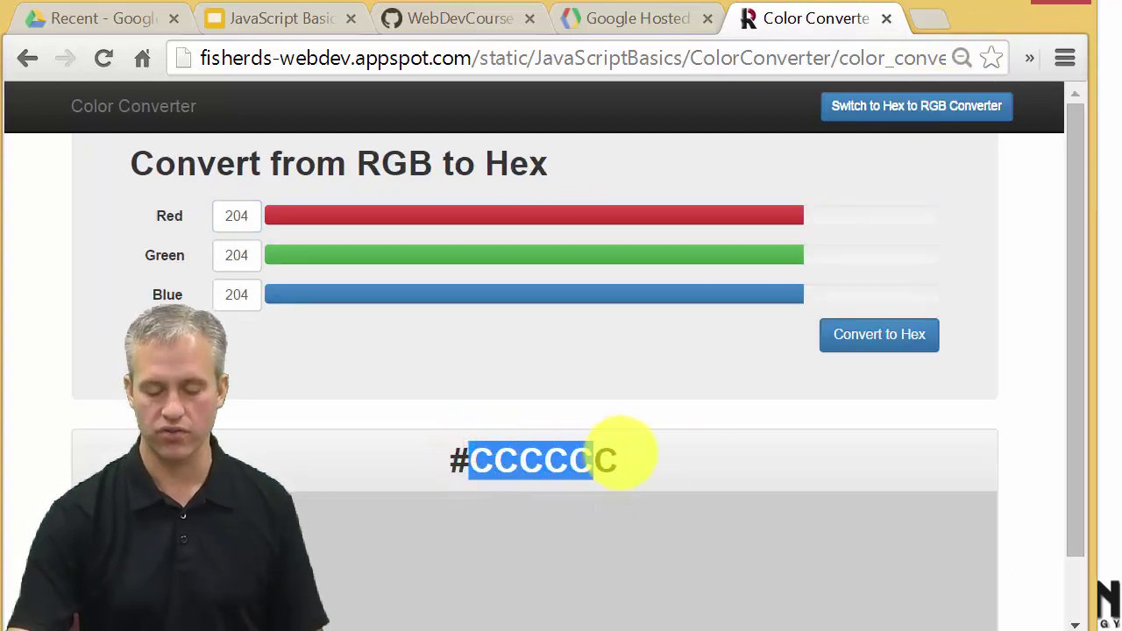
{"action": "left_click", "coordinate": [247, 211]}
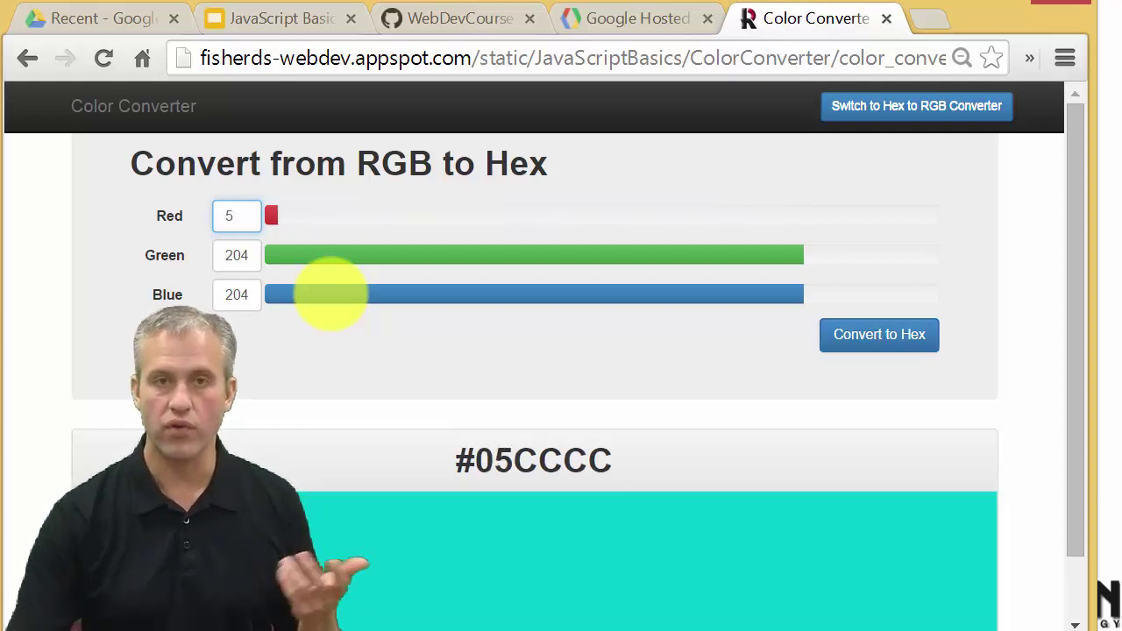
{"action": "double_click", "coordinate": [242, 255]}
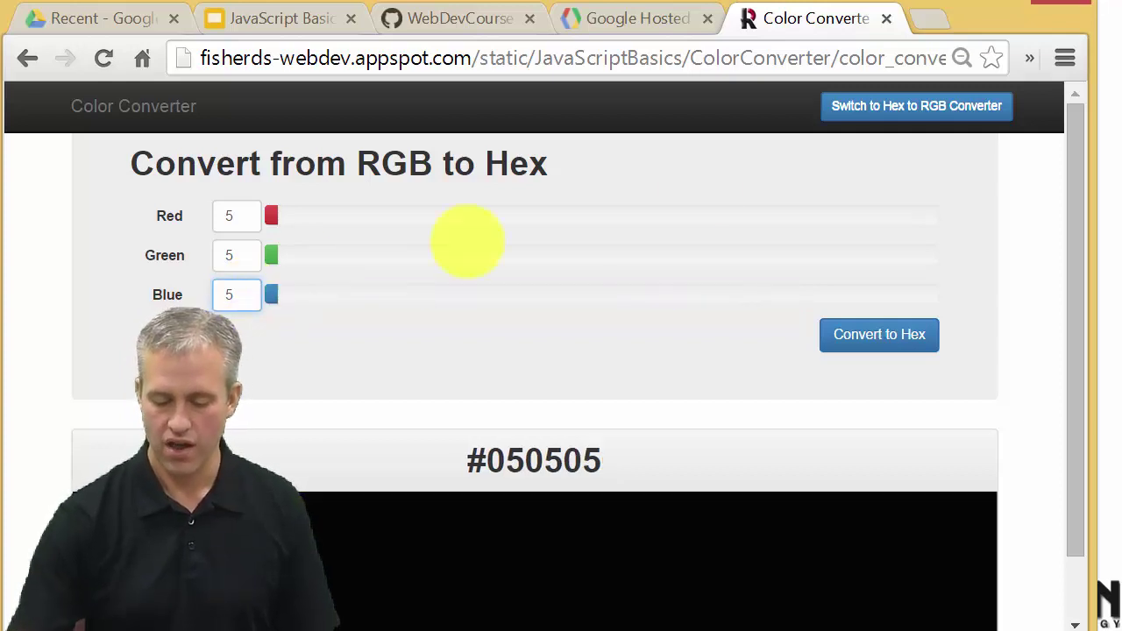
Convert #0505FF, then set Green 255 and Blue 0 to view #05FF00 as rgb(5, 255, 0).
{"action": "left_click", "coordinate": [892, 103]}
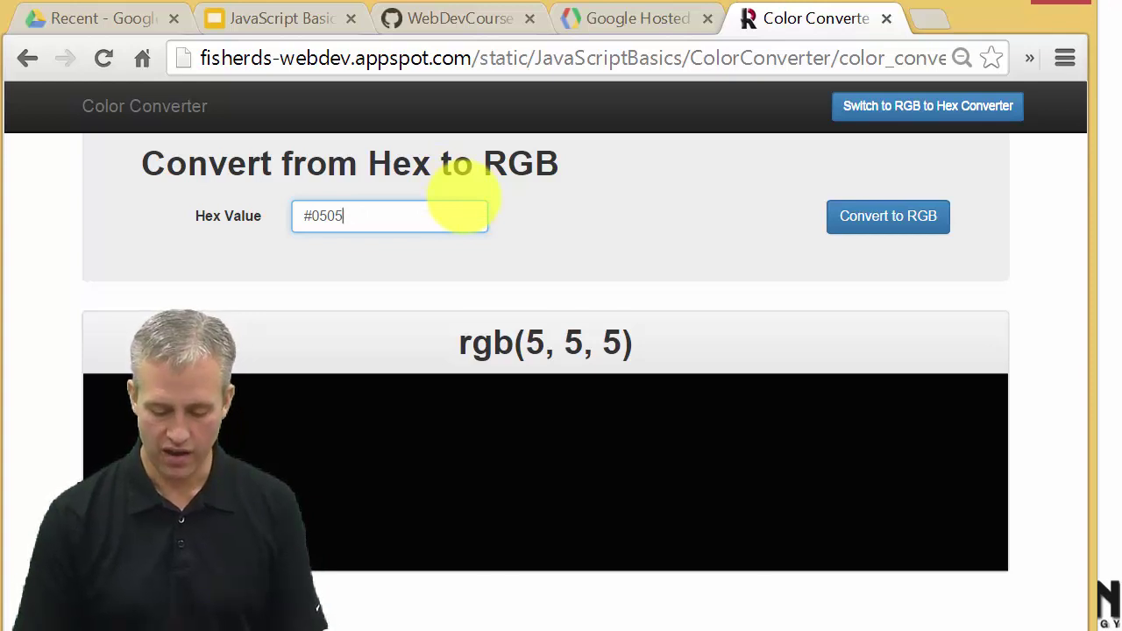
{"action": "key", "text": "Return"}
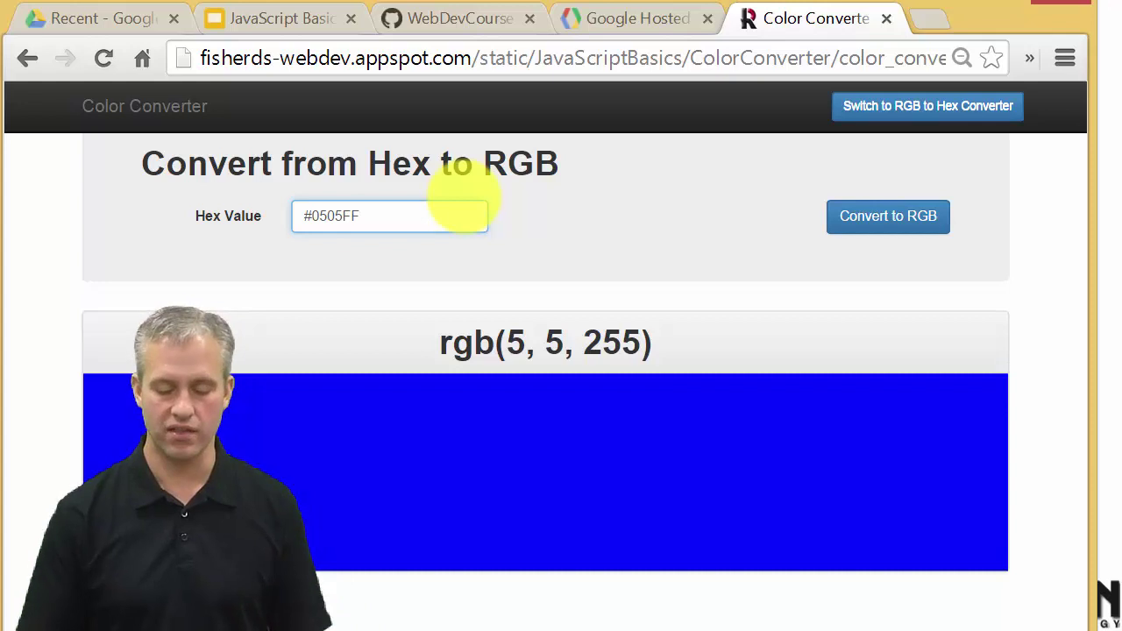
{"action": "left_click", "coordinate": [894, 107]}
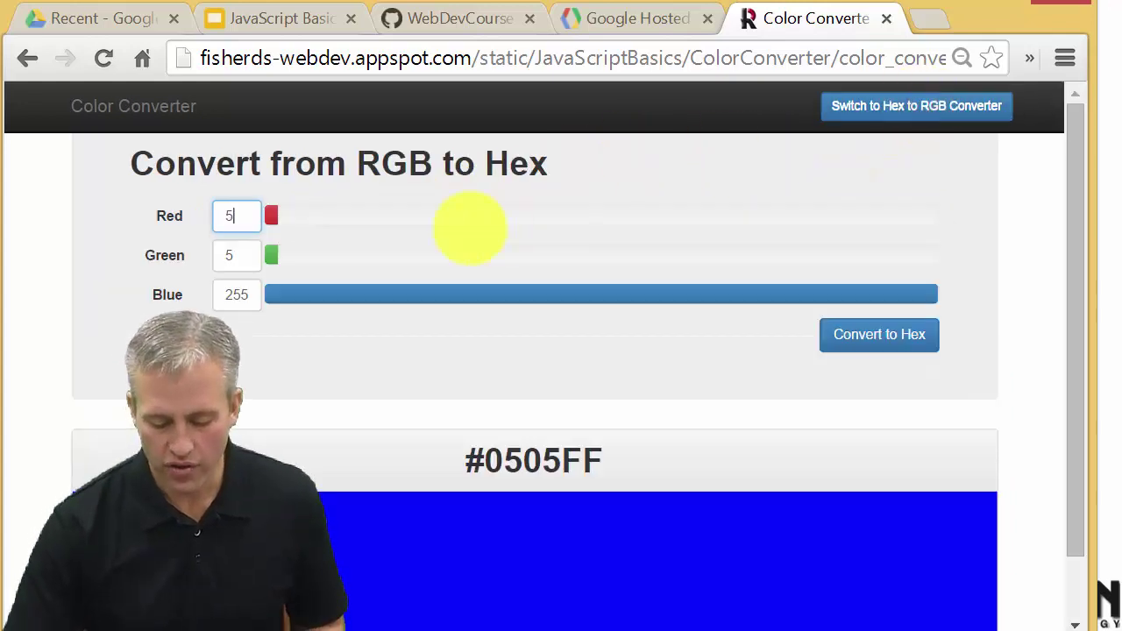
{"action": "left_click", "coordinate": [241, 252]}
{"action": "double_click", "coordinate": [241, 252]}
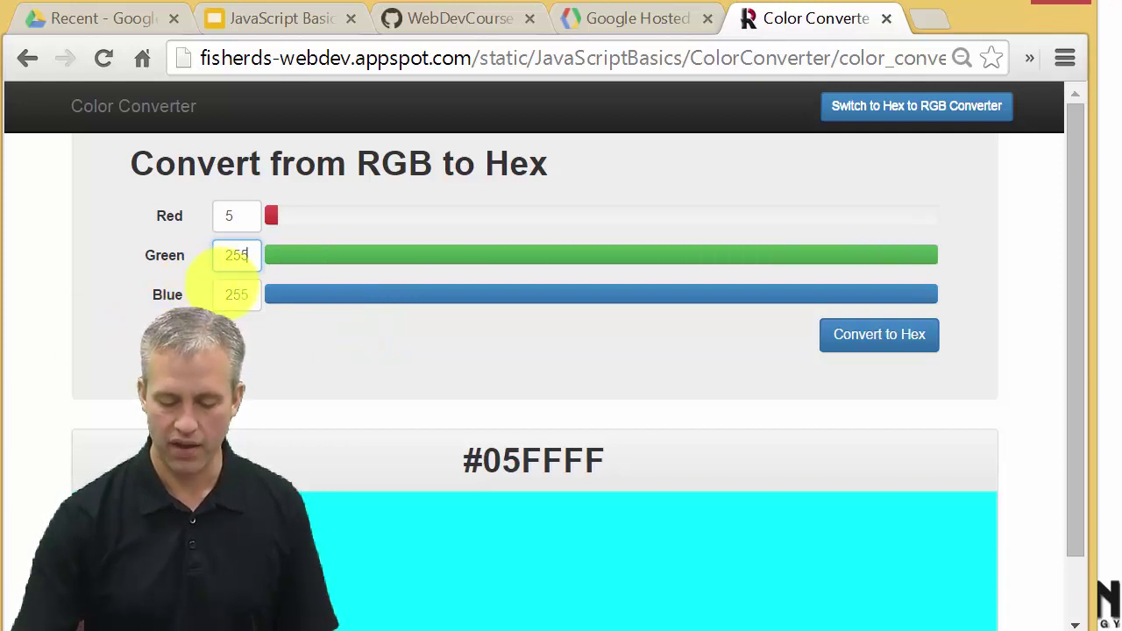
{"action": "double_click", "coordinate": [250, 296]}
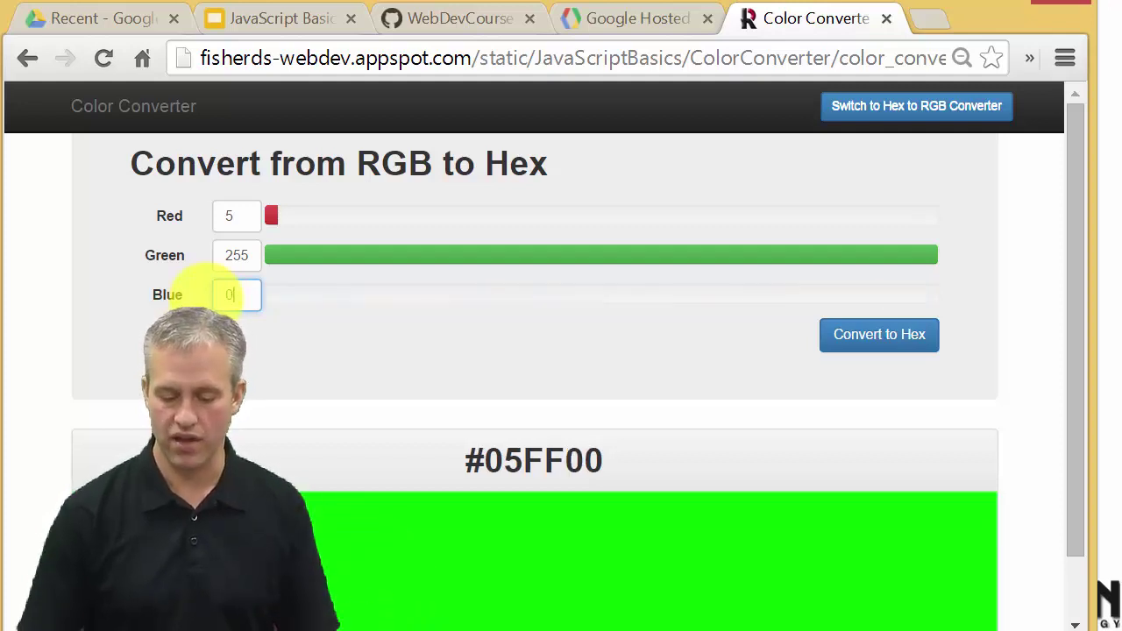
{"action": "left_click", "coordinate": [911, 103]}
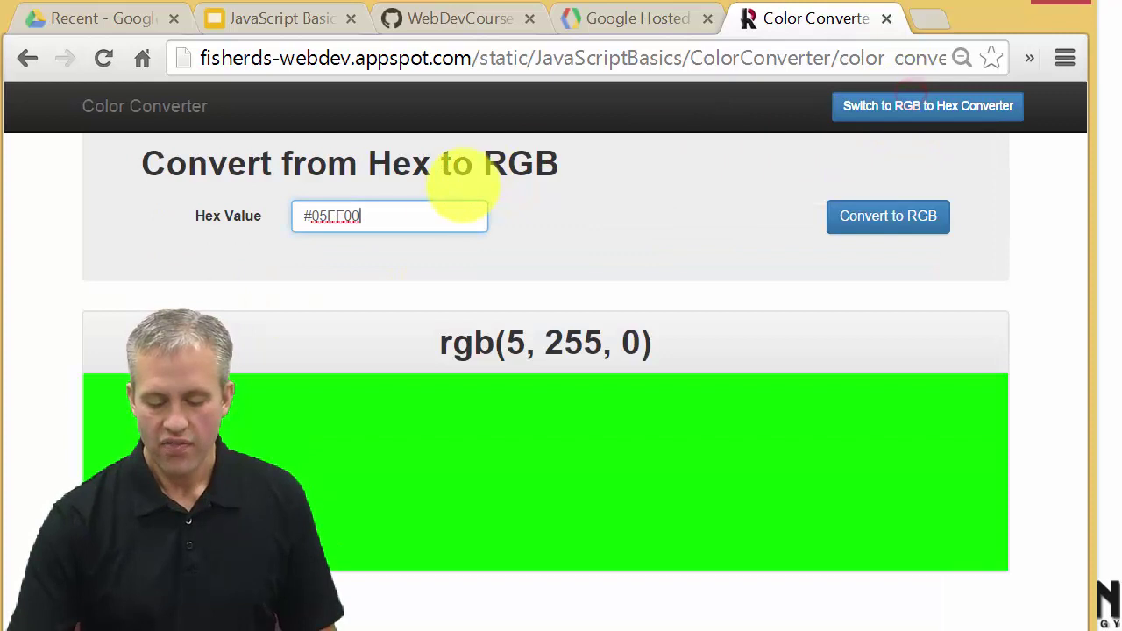
Shorten the hex to #05FF to see NaN, then convert #05FF11 to rgb(5, 255, 17).
{"action": "left_click", "coordinate": [433, 216]}
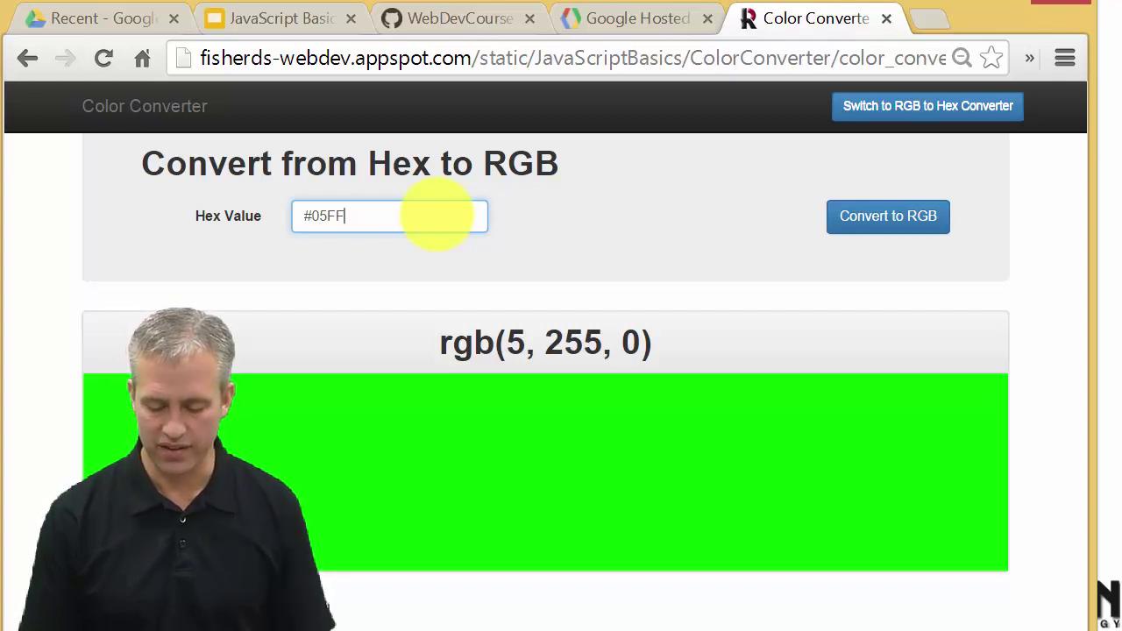
{"action": "key", "text": "BackSpace"}
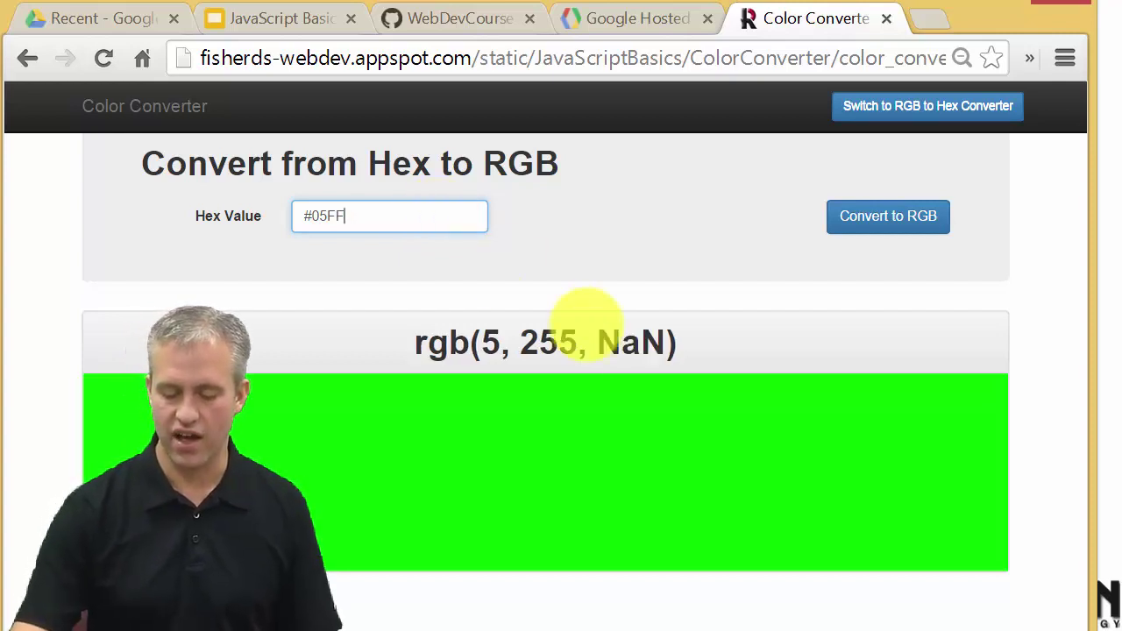
{"action": "left_click_drag", "start_coordinate": [596, 342], "coordinate": [659, 338]}
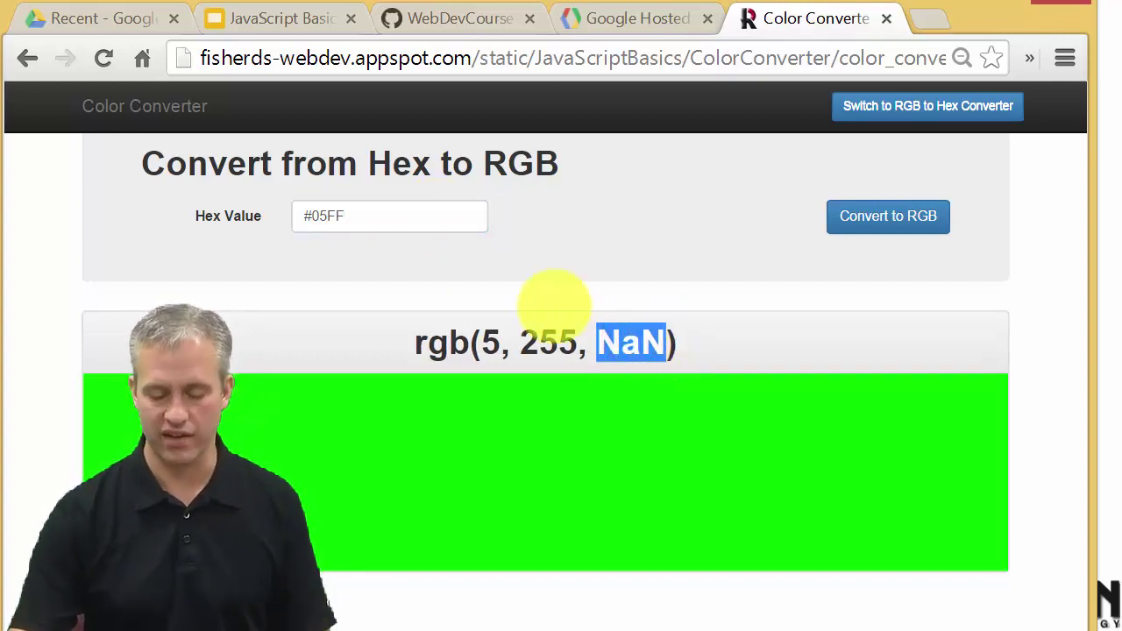
{"action": "left_click", "coordinate": [371, 213]}
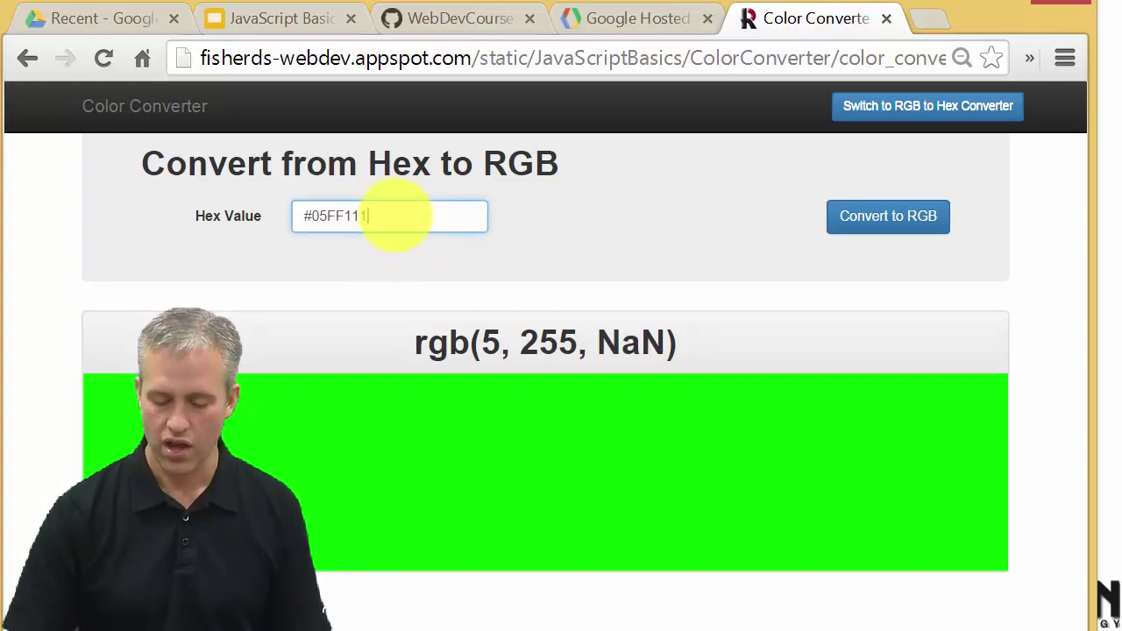
{"action": "key", "text": "Return"}
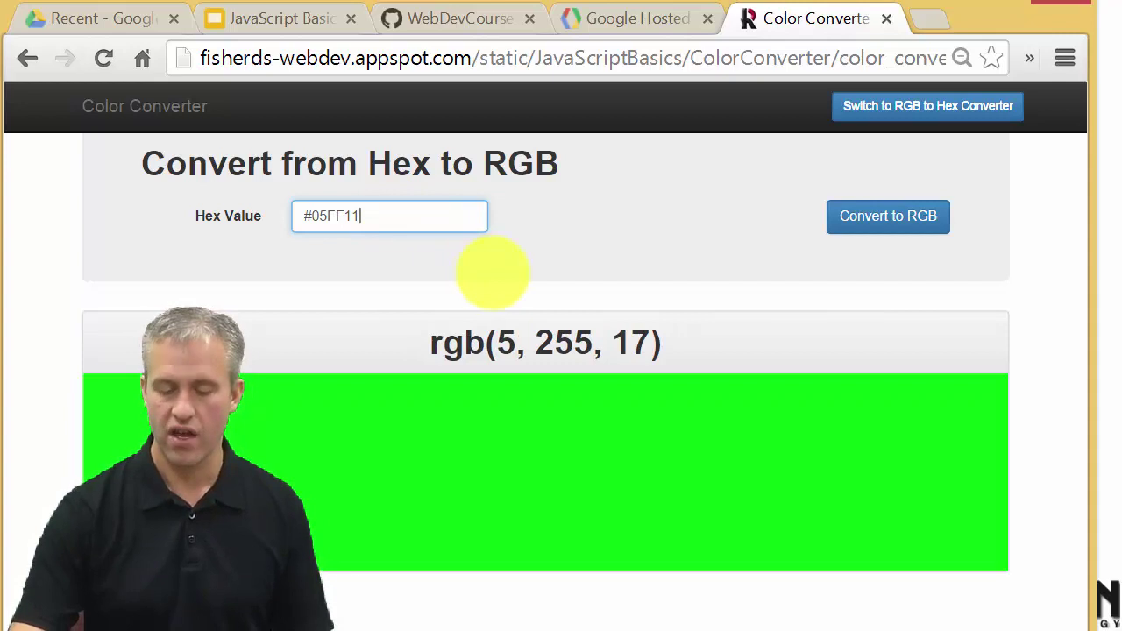